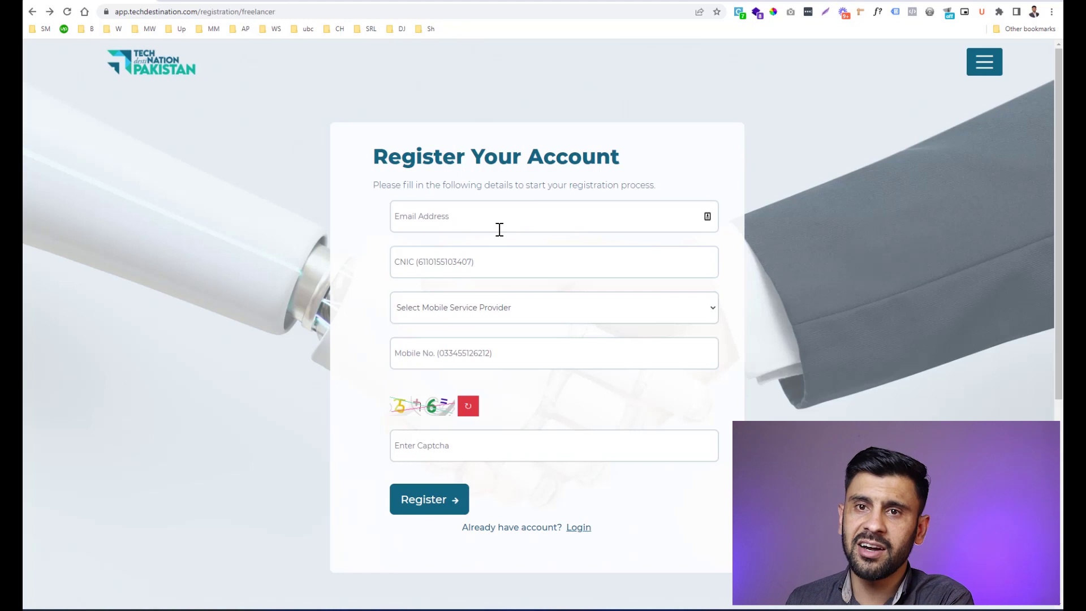
Step: View the mobile service provider options on the account registration form and open the freelancer registration form
{"action": "left_click", "coordinate": [520, 317]}
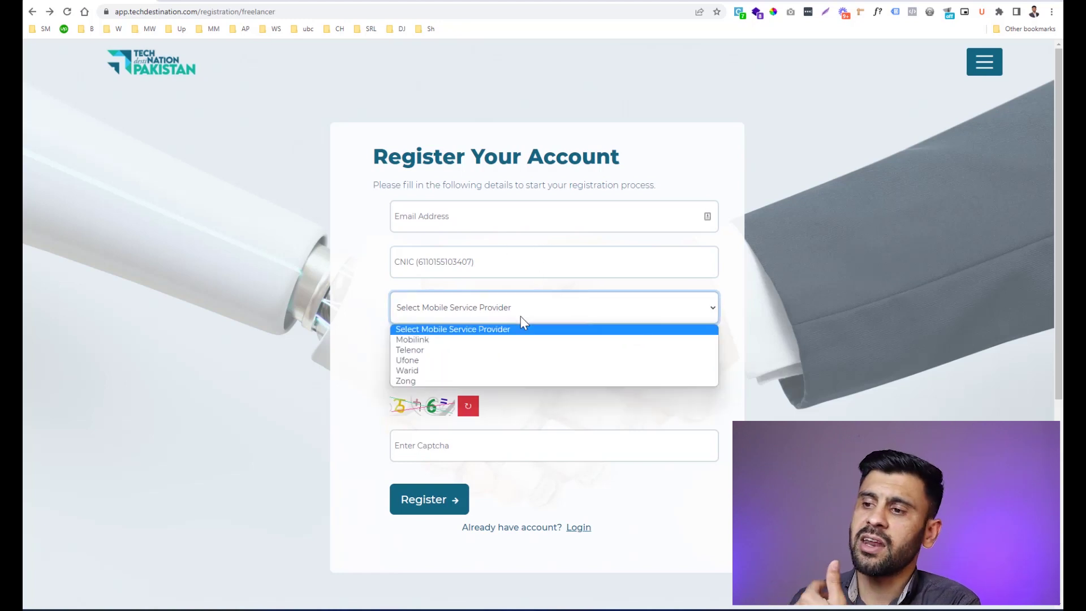
{"action": "left_click", "coordinate": [371, 333]}
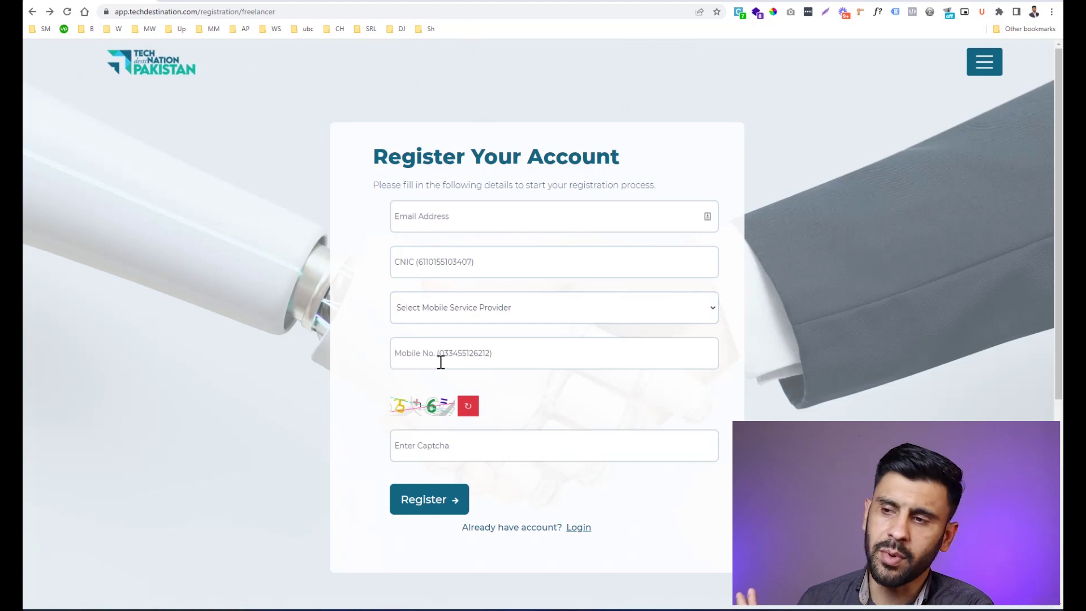
{"action": "left_click", "coordinate": [430, 499]}
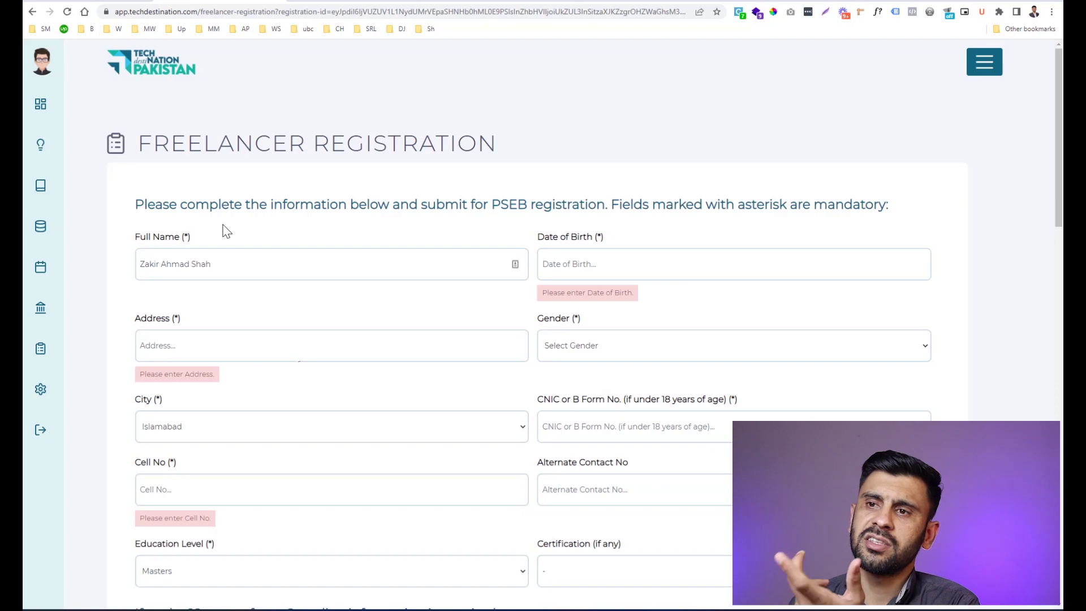
Step: Examine the personal, guardian and freelancing detail fields of the freelancer registration form
{"action": "scroll", "coordinate": [233, 228], "scroll_direction": "down", "scroll_amount": 2}
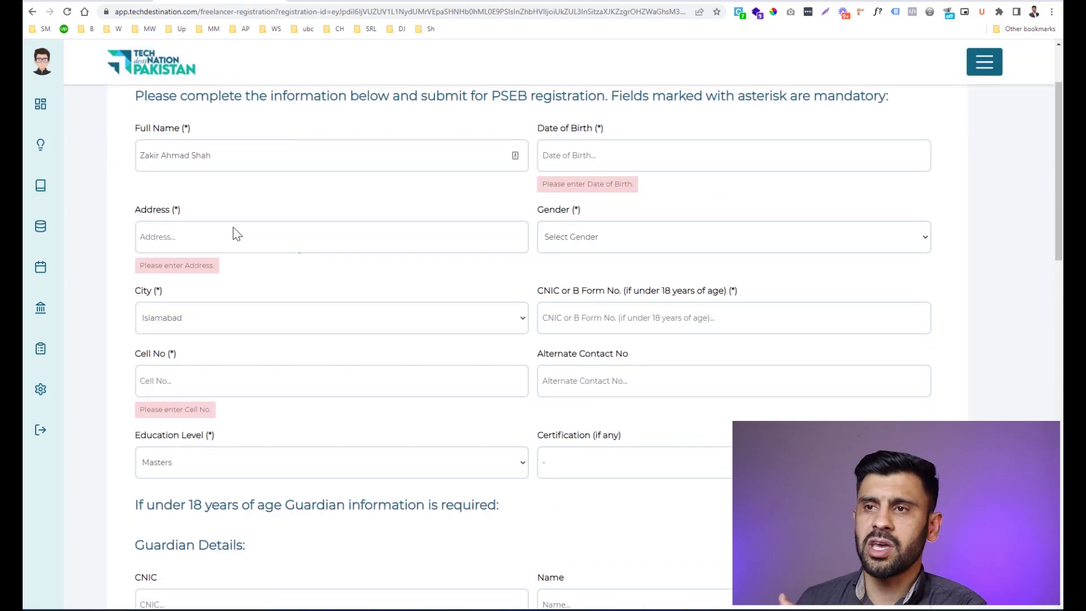
{"action": "scroll", "coordinate": [237, 235], "scroll_direction": "up", "scroll_amount": 2}
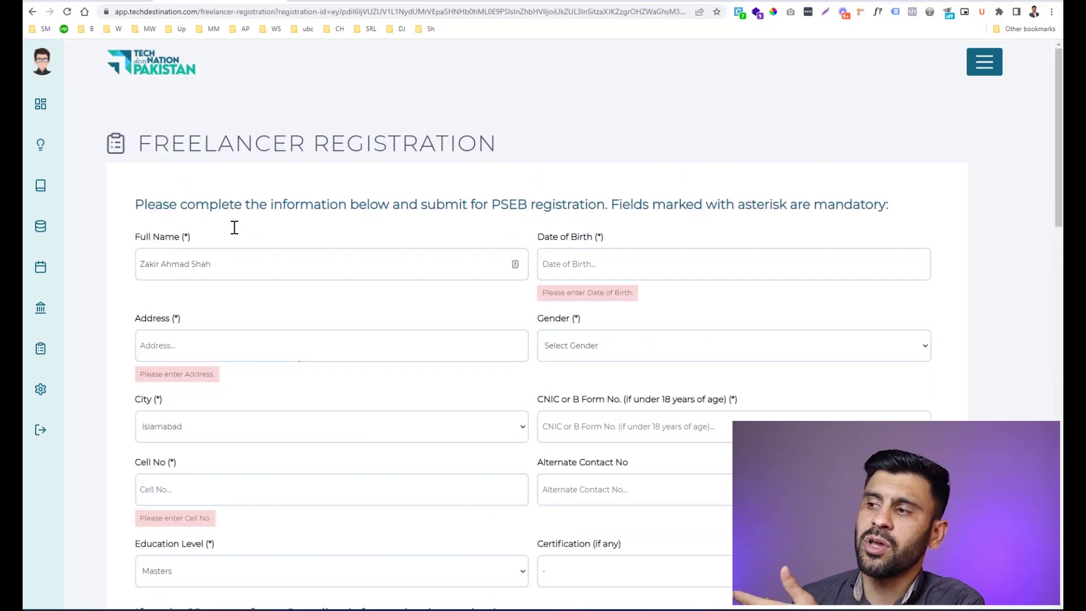
{"action": "scroll", "coordinate": [233, 228], "scroll_direction": "down", "scroll_amount": 2}
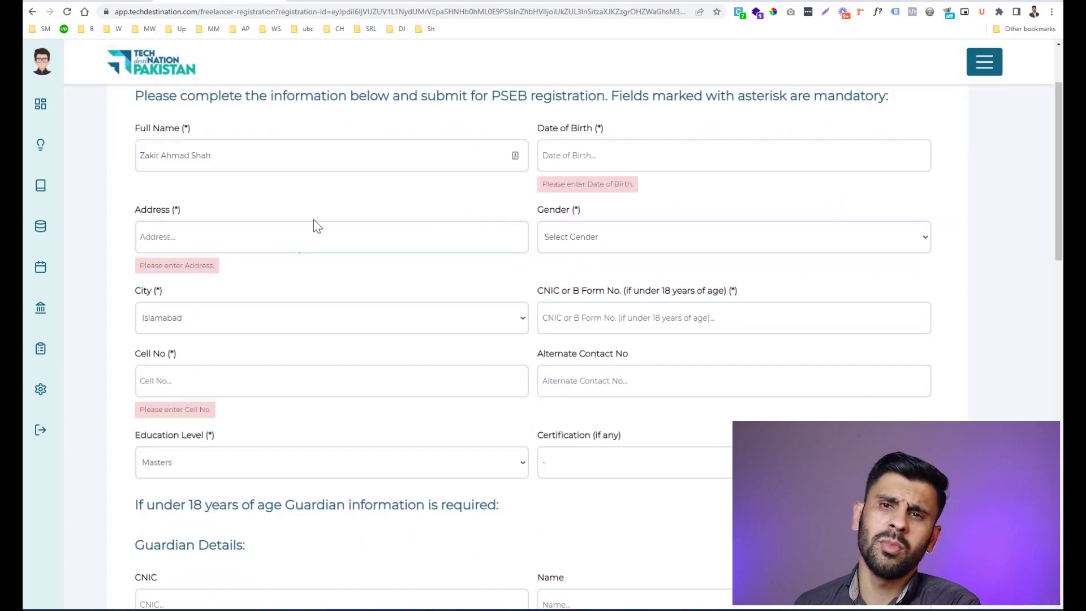
{"action": "scroll", "coordinate": [313, 219], "scroll_direction": "down", "scroll_amount": 1}
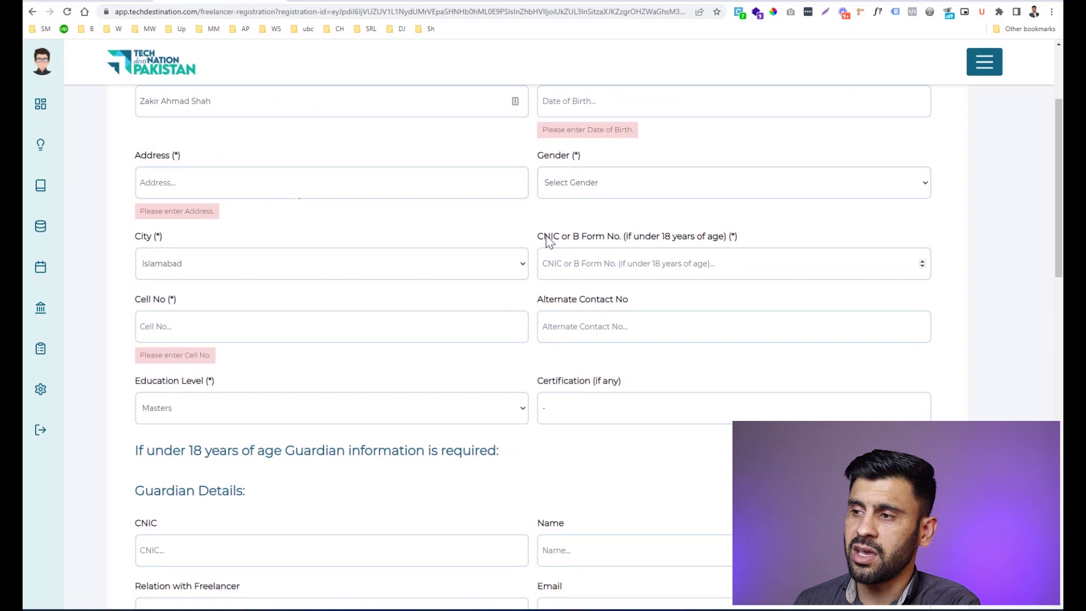
{"action": "scroll", "coordinate": [485, 238], "scroll_direction": "down", "scroll_amount": 3}
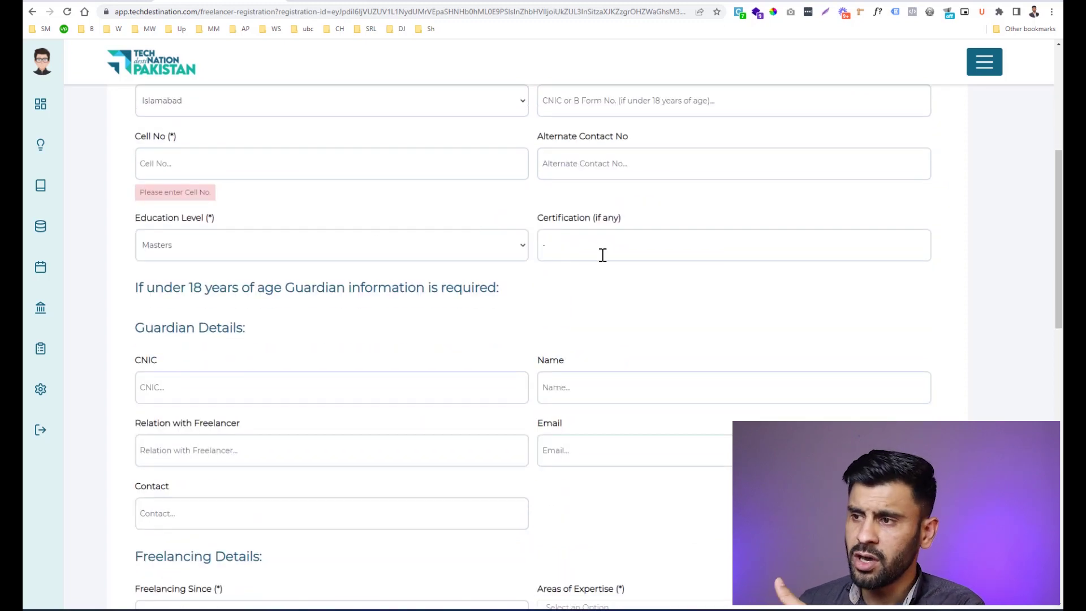
{"action": "scroll", "coordinate": [339, 221], "scroll_direction": "down", "scroll_amount": 3}
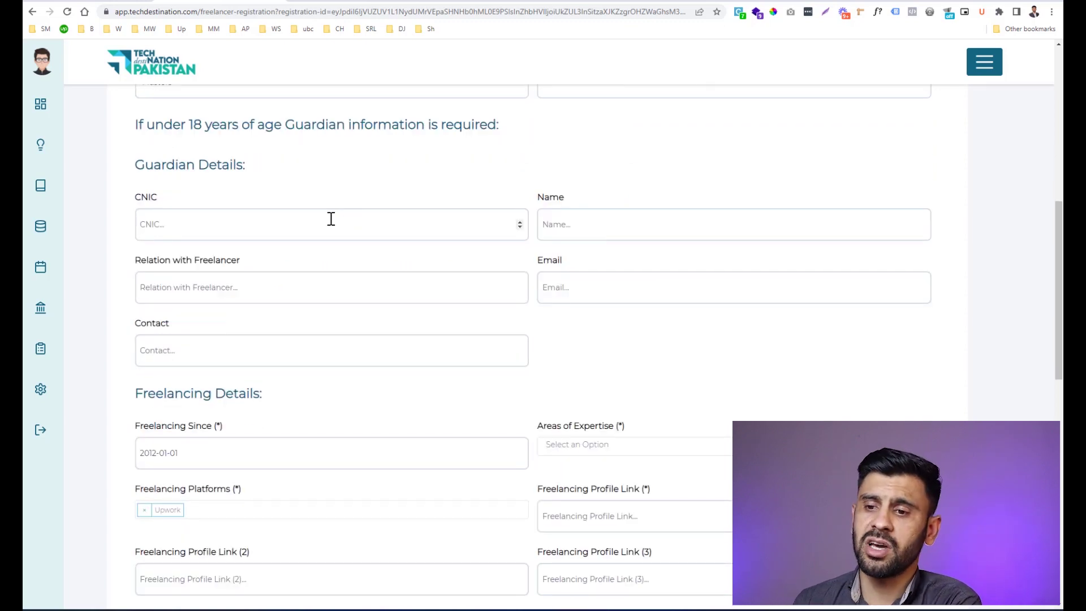
{"action": "scroll", "coordinate": [331, 219], "scroll_direction": "down", "scroll_amount": 3}
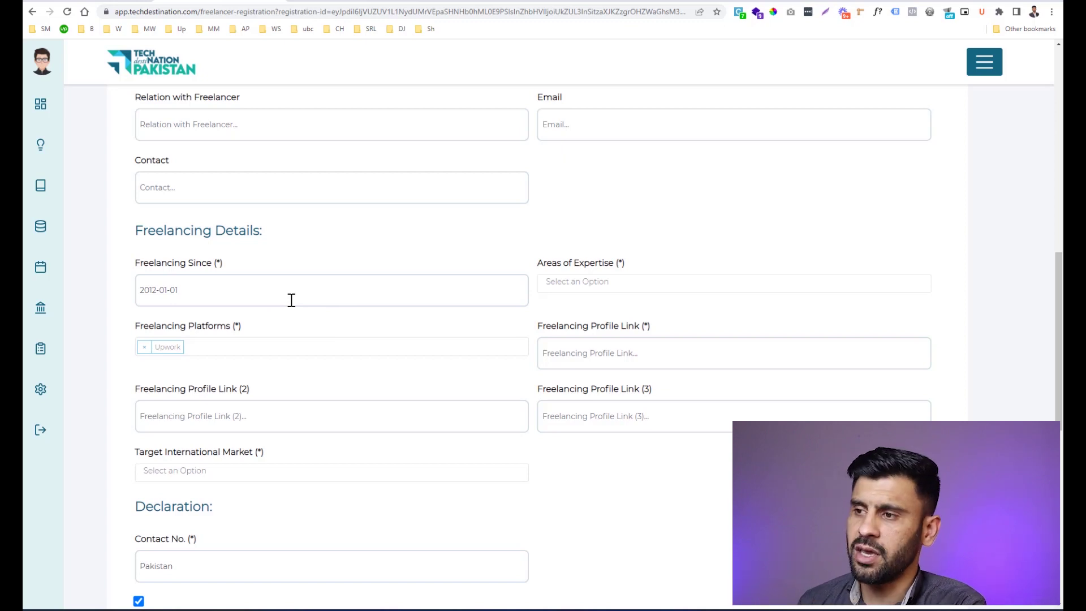
Step: Search the areas of expertise for "wordpress" and pick Software Design instead
{"action": "left_click", "coordinate": [610, 281]}
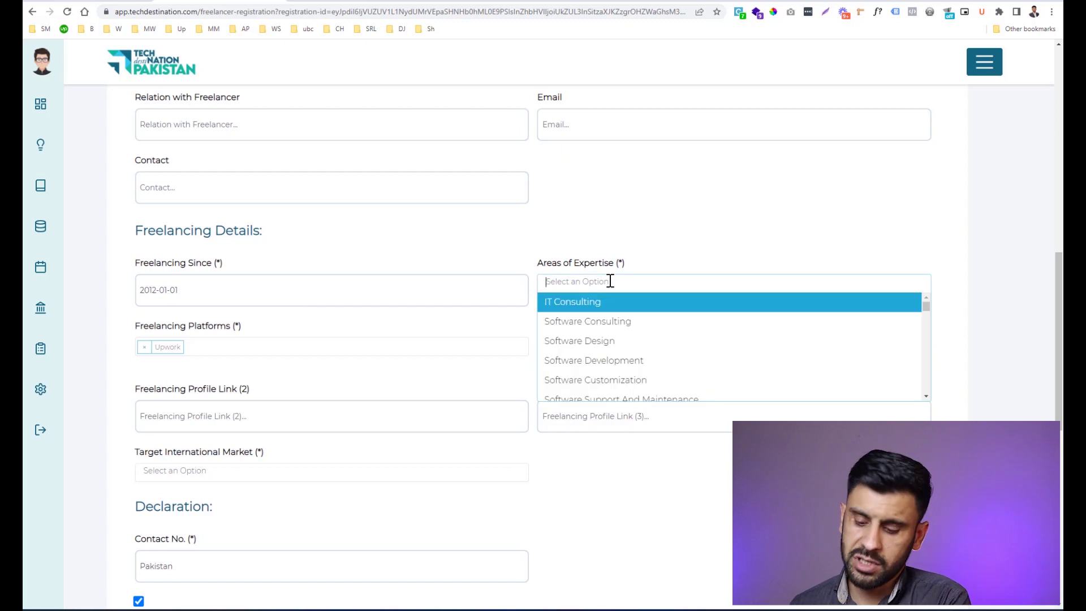
{"action": "type", "text": "wordpress"}
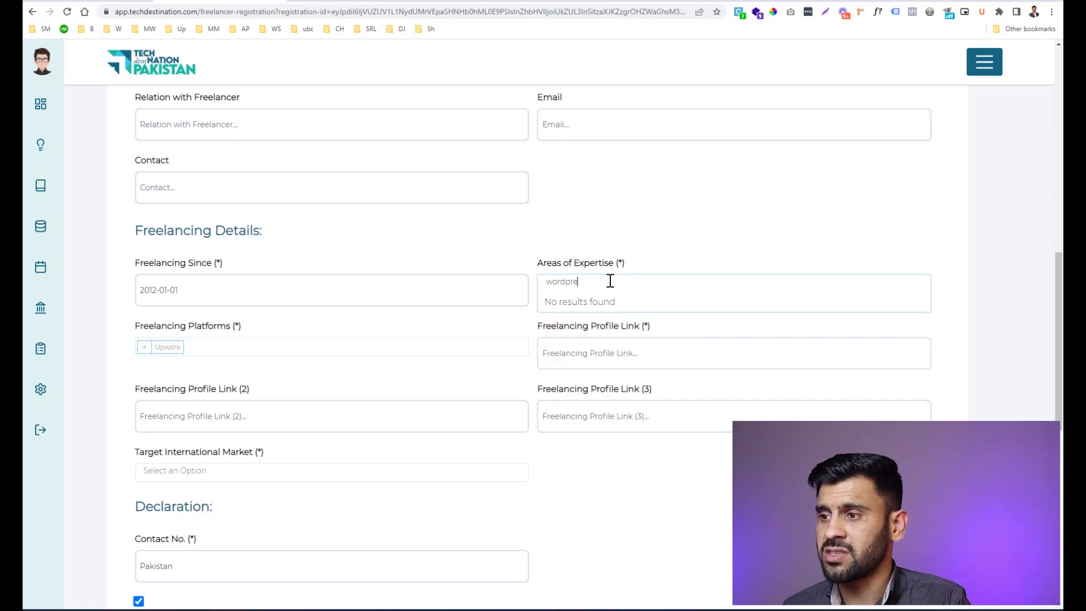
{"action": "key", "text": "BackSpace"}
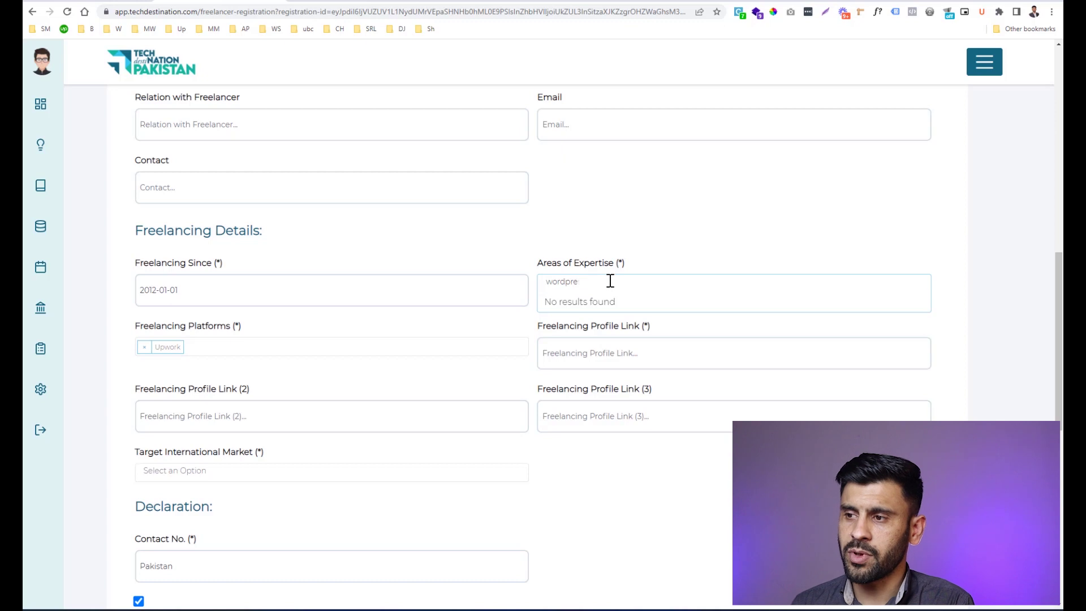
{"action": "key", "text": "BackSpace"}
{"action": "key", "text": "BackSpace"}
{"action": "key", "text": "BackSpace"}
{"action": "key", "text": "BackSpace"}
{"action": "key", "text": "BackSpace"}
{"action": "key", "text": "BackSpace"}
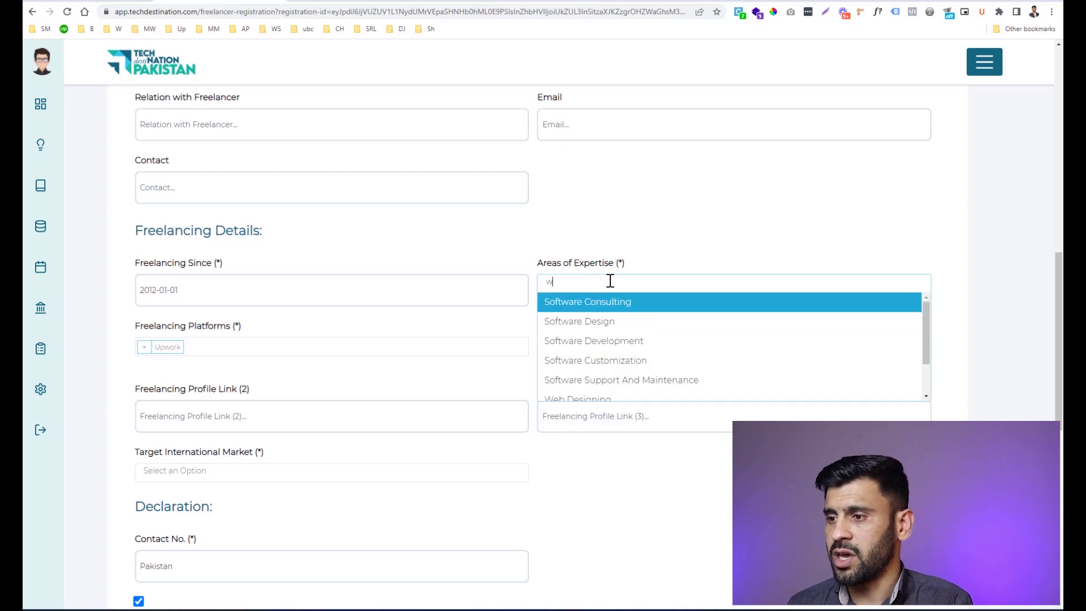
{"action": "left_click", "coordinate": [599, 323]}
Step: Search the areas of expertise for "digi" and remove the Software Design entry
{"action": "left_click", "coordinate": [648, 283]}
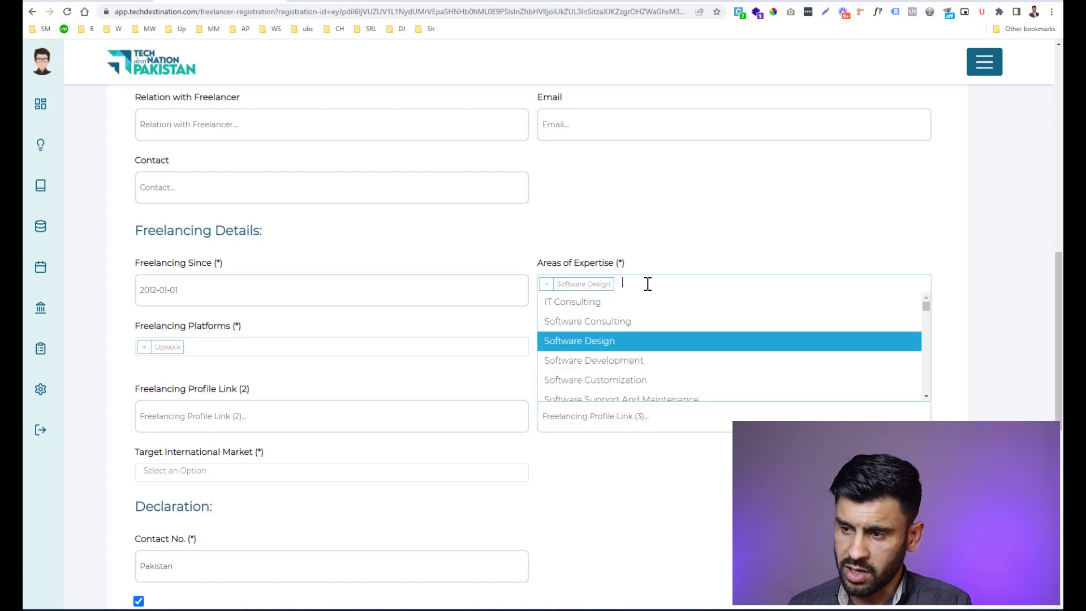
{"action": "type", "text": "digi"}
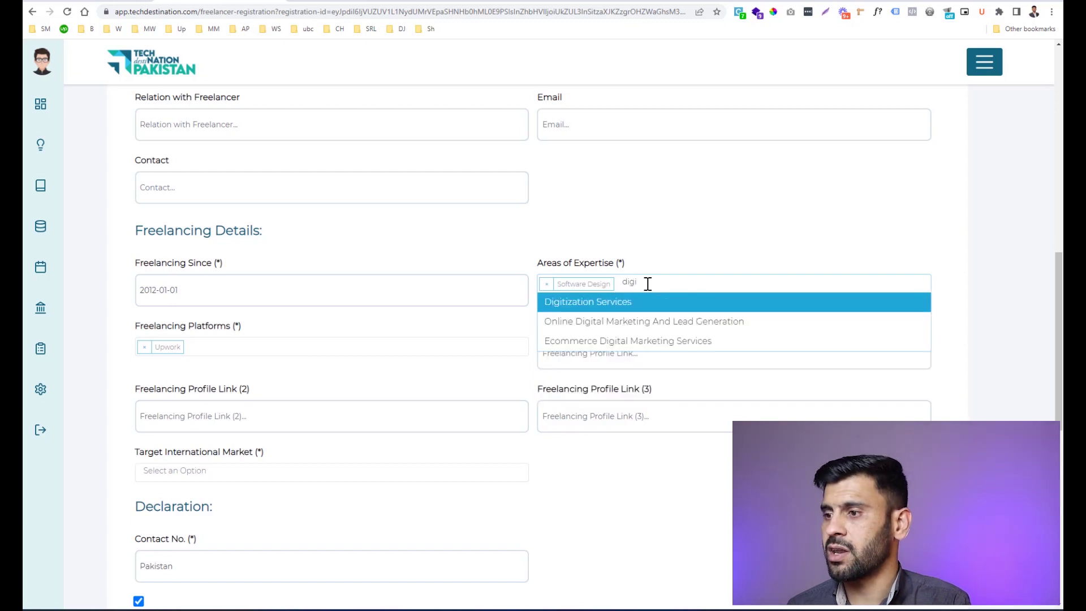
{"action": "key", "text": "BackSpace"}
{"action": "key", "text": "BackSpace"}
{"action": "key", "text": "BackSpace"}
{"action": "key", "text": "BackSpace"}
{"action": "key", "text": "BackSpace"}
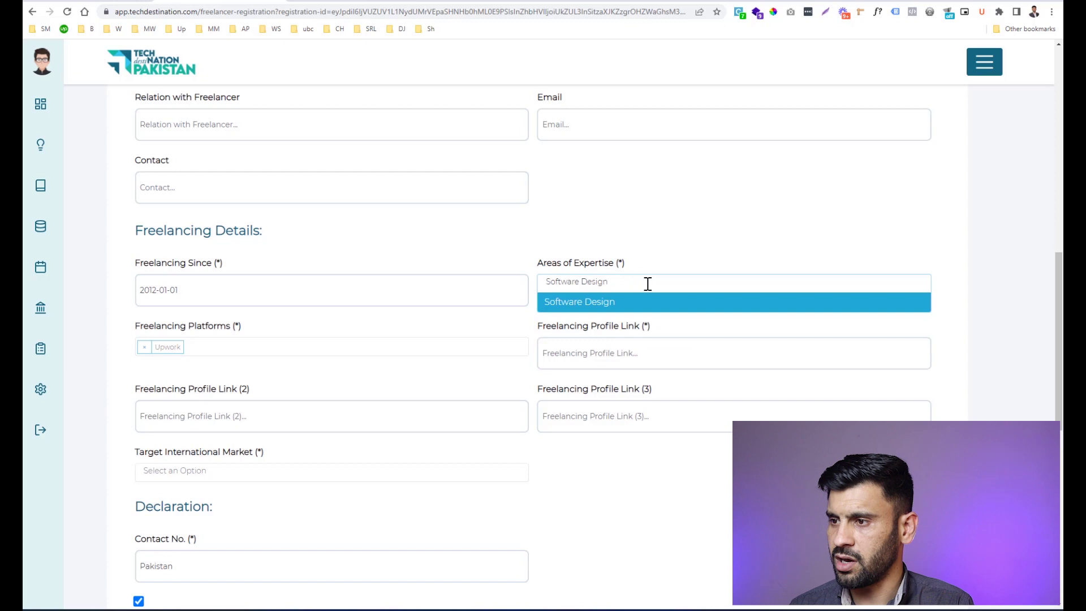
{"action": "key", "text": "ctrl+a"}
{"action": "key", "text": "BackSpace"}
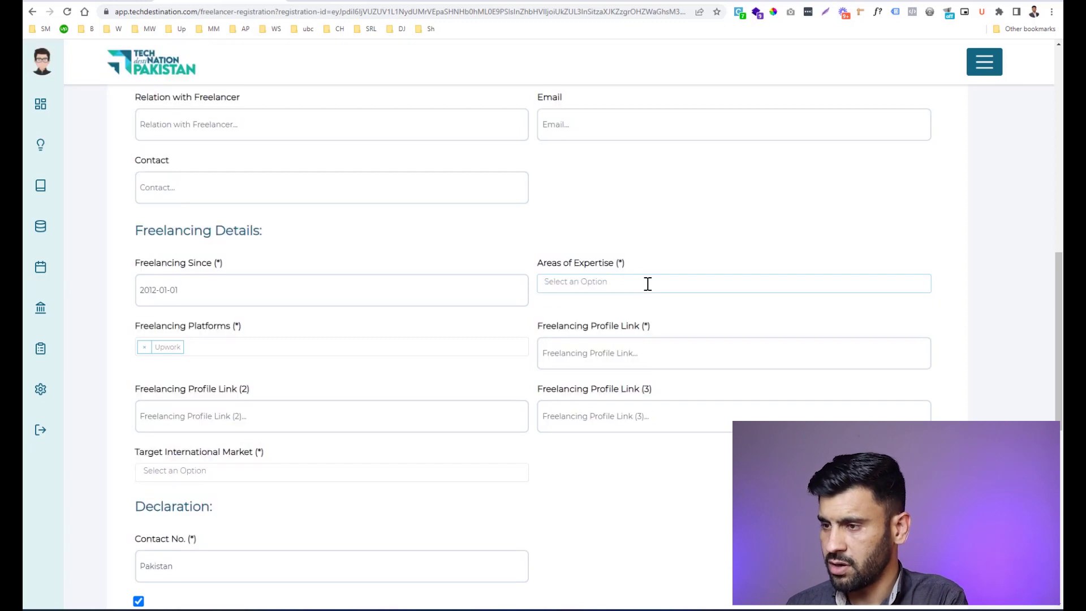
Step: Search the areas of expertise for "seo" and leave the field without choosing an option
{"action": "left_click", "coordinate": [648, 283]}
{"action": "type", "text": "sec"}
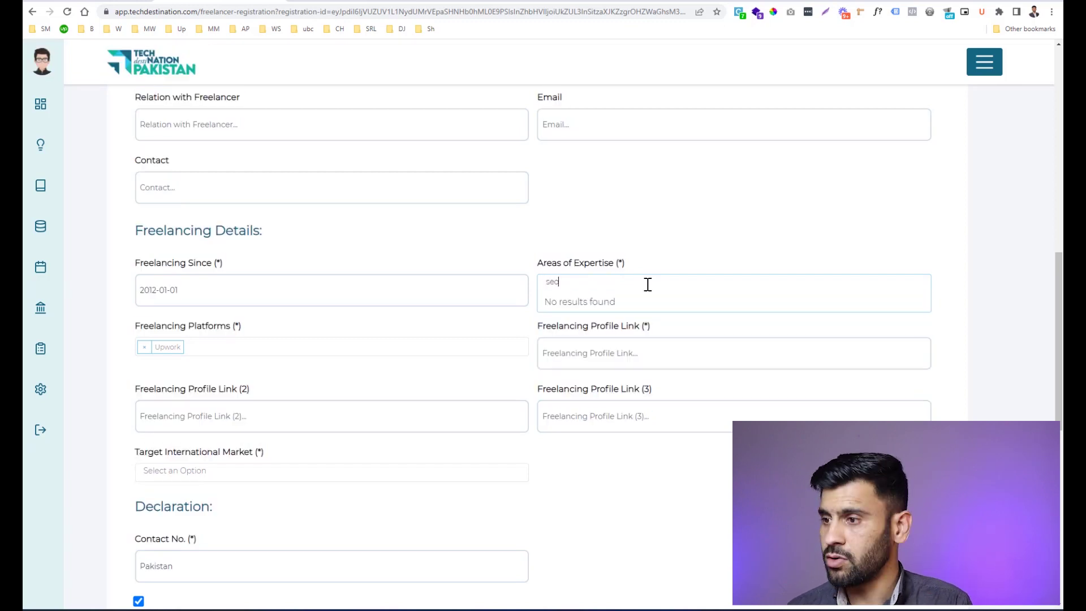
{"action": "key", "text": "BackSpace"}
{"action": "key", "text": "BackSpace"}
{"action": "key", "text": "BackSpace"}
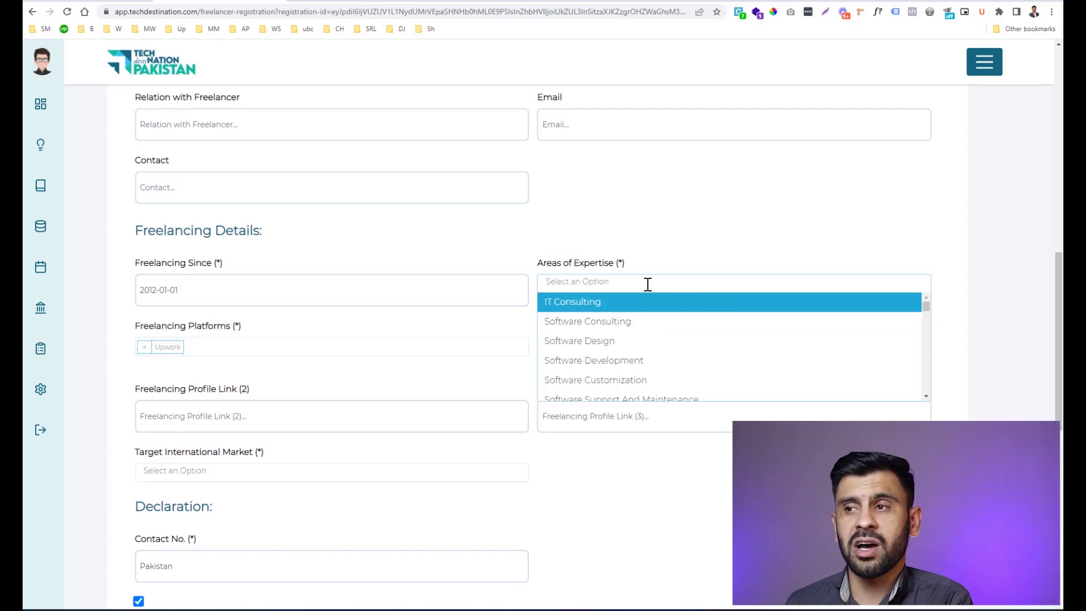
{"action": "key", "text": "Escape"}
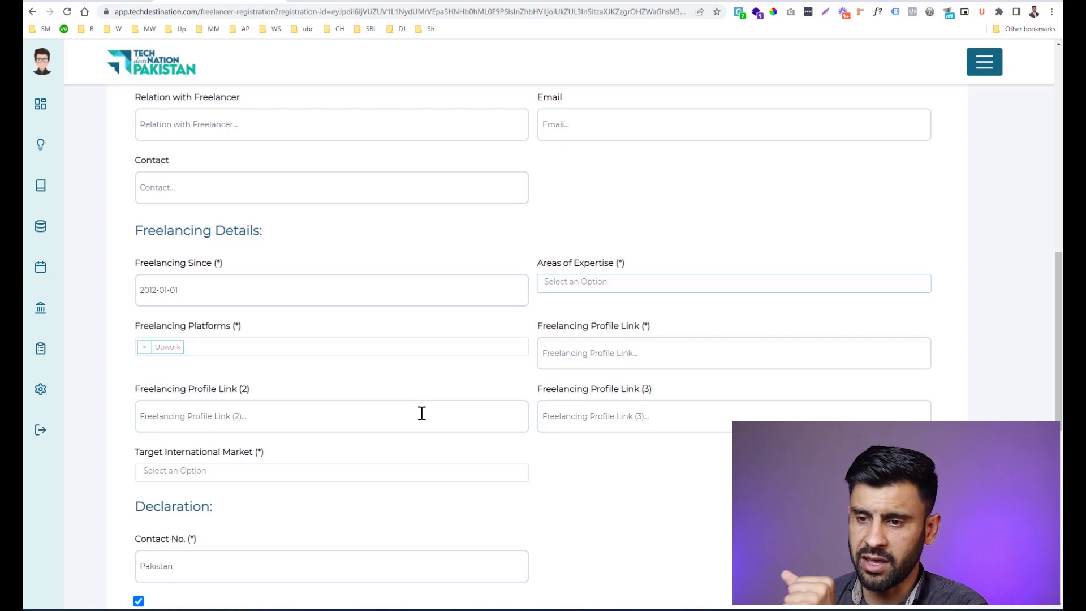
Step: Check the declaration at the end of the registration form and open the portal's Opportunities page
{"action": "scroll", "coordinate": [422, 414], "scroll_direction": "down", "scroll_amount": 3}
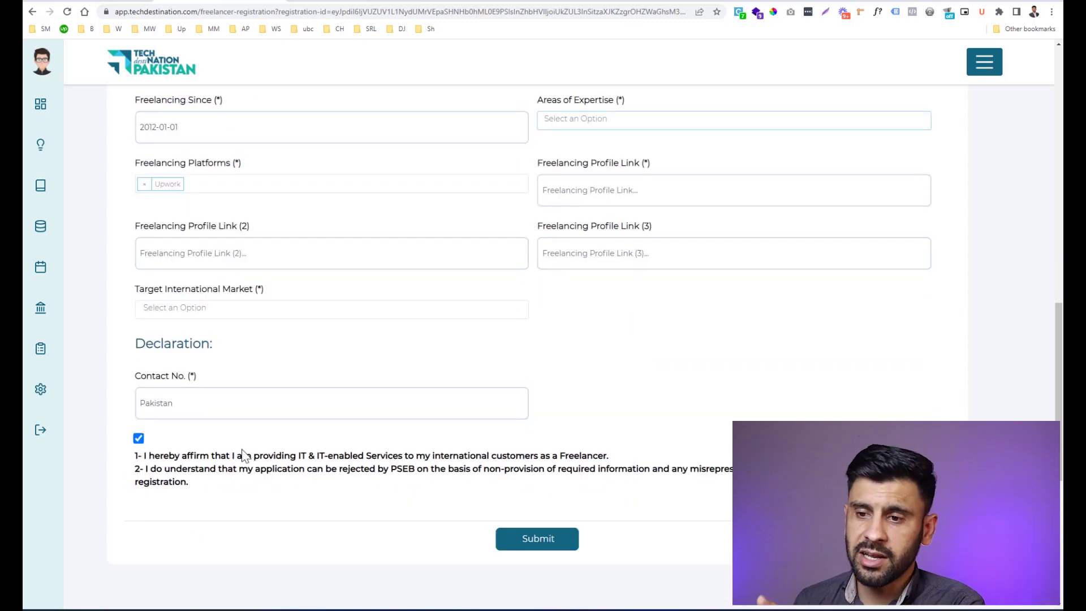
{"action": "scroll", "coordinate": [446, 474], "scroll_direction": "up", "scroll_amount": 3}
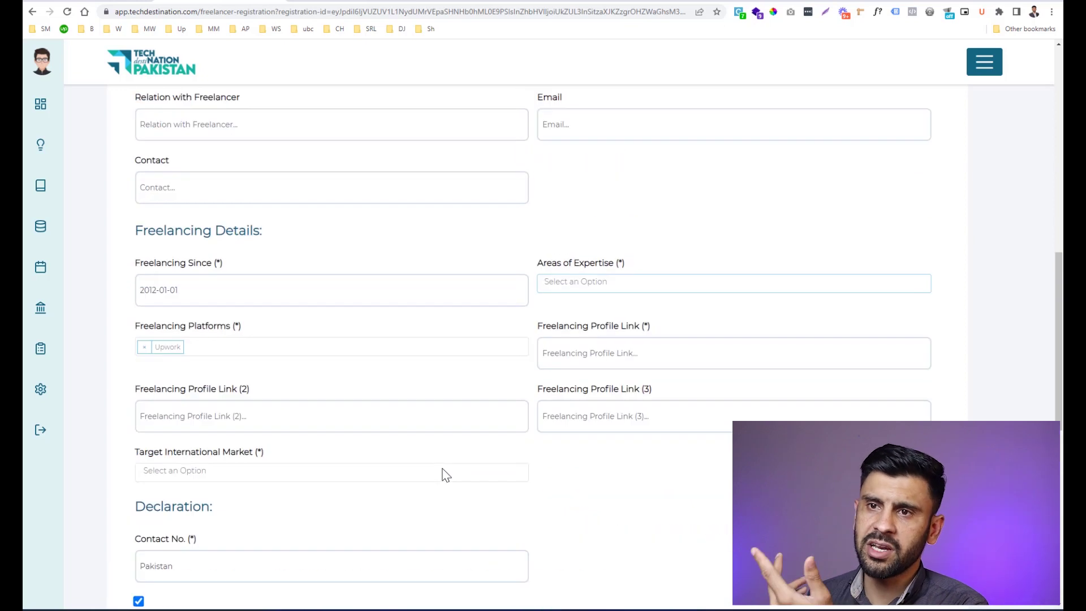
{"action": "mouse_move", "coordinate": [76, 102]}
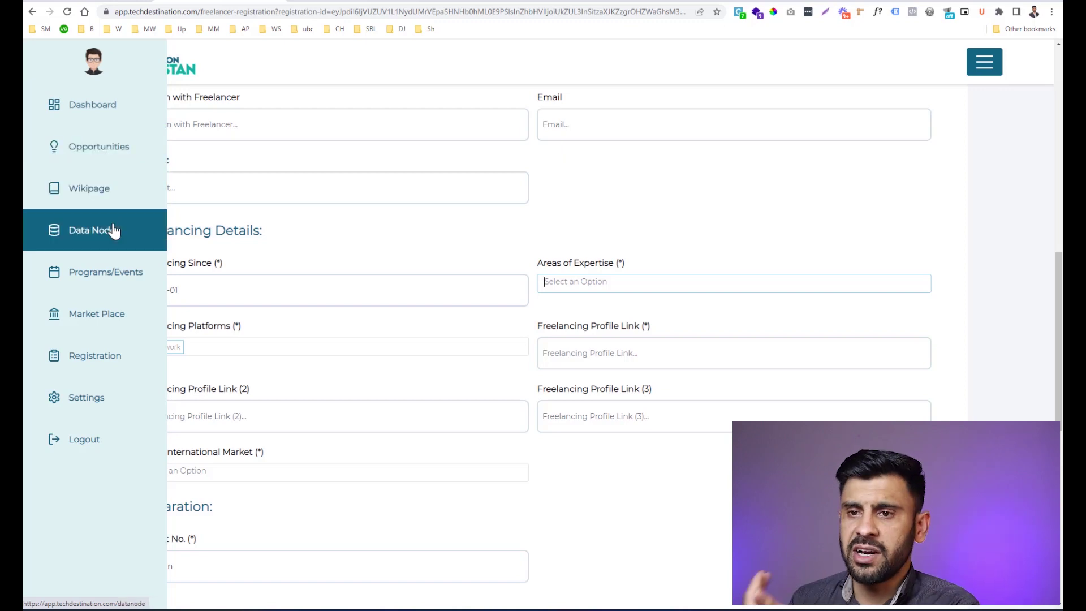
{"action": "left_click", "coordinate": [120, 162]}
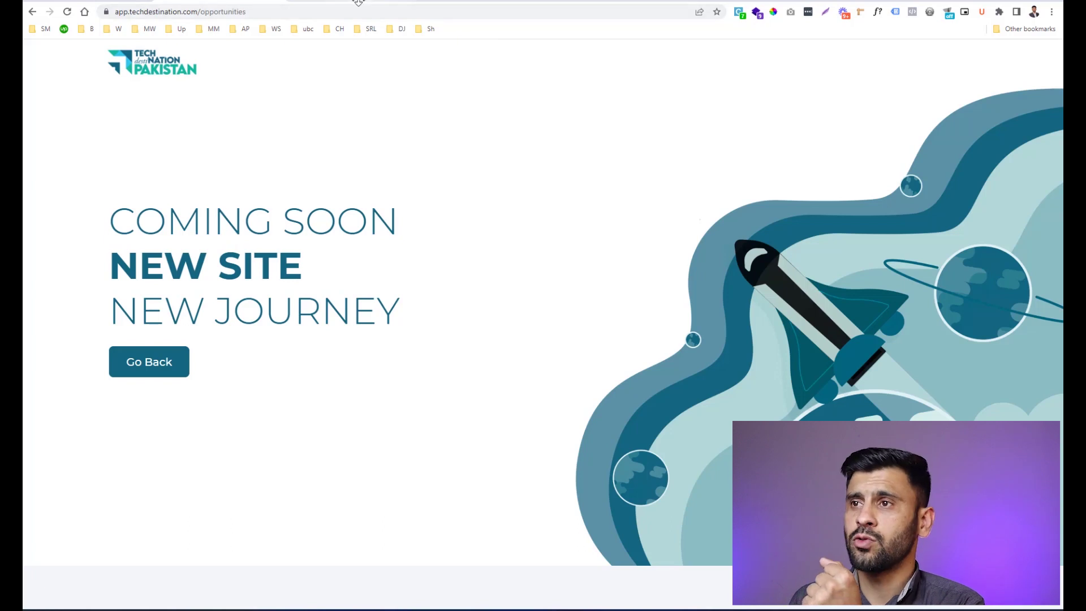
Step: Switch to the FBR income tax registration page and read the taxpayer registration basics on e-enrollment and NTN
{"action": "left_click", "coordinate": [390, 4]}
{"action": "scroll", "coordinate": [635, 172], "scroll_direction": "up", "scroll_amount": 3}
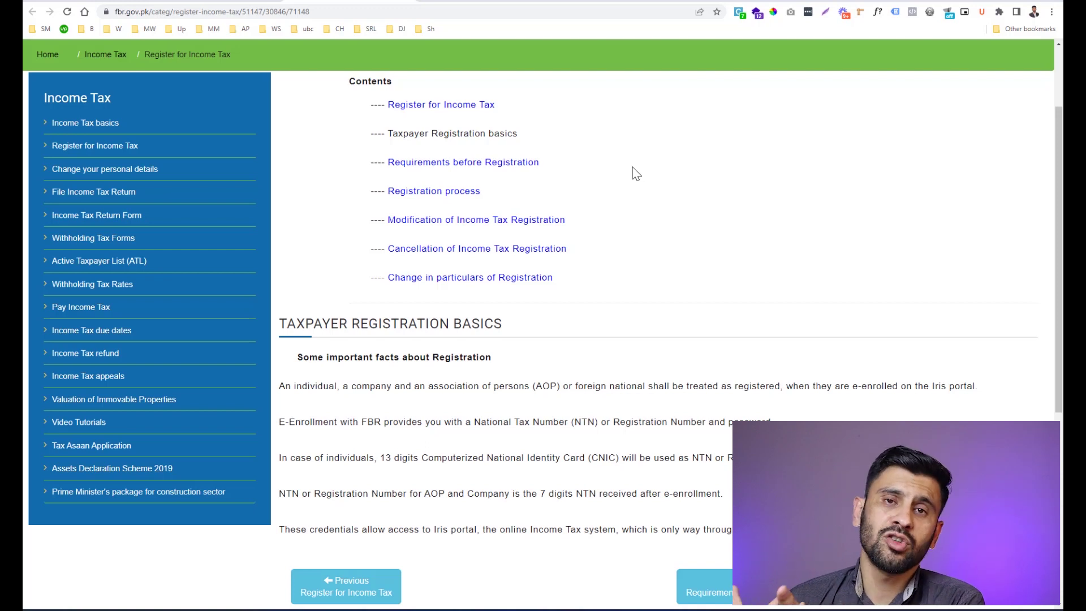
{"action": "triple_click", "coordinate": [488, 387]}
{"action": "left_click", "coordinate": [467, 398]}
{"action": "triple_click", "coordinate": [421, 424]}
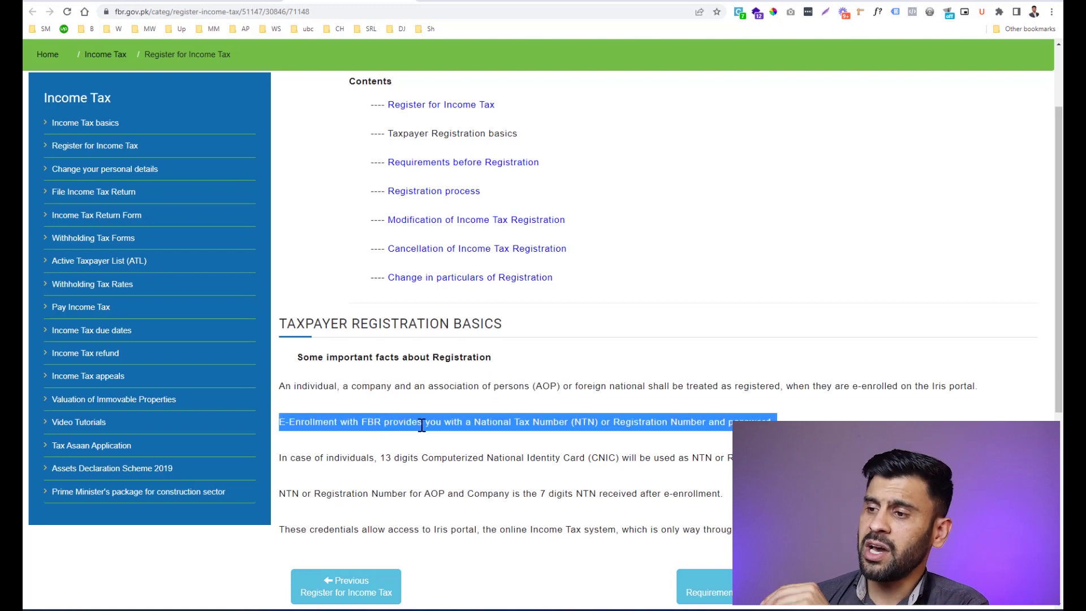
{"action": "left_click", "coordinate": [475, 425]}
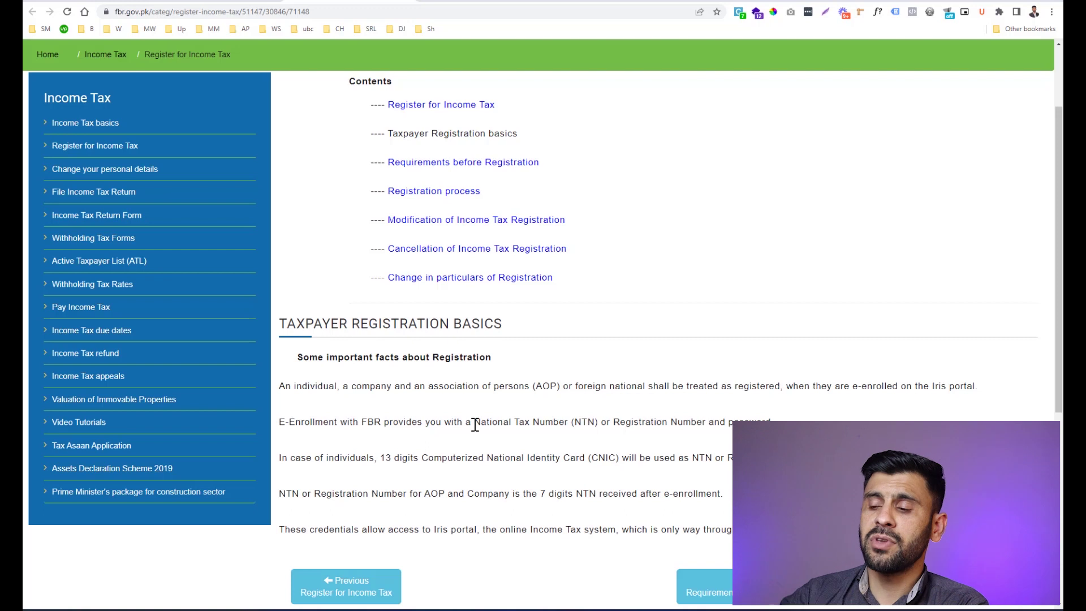
{"action": "triple_click", "coordinate": [560, 494]}
{"action": "left_click", "coordinate": [485, 494]}
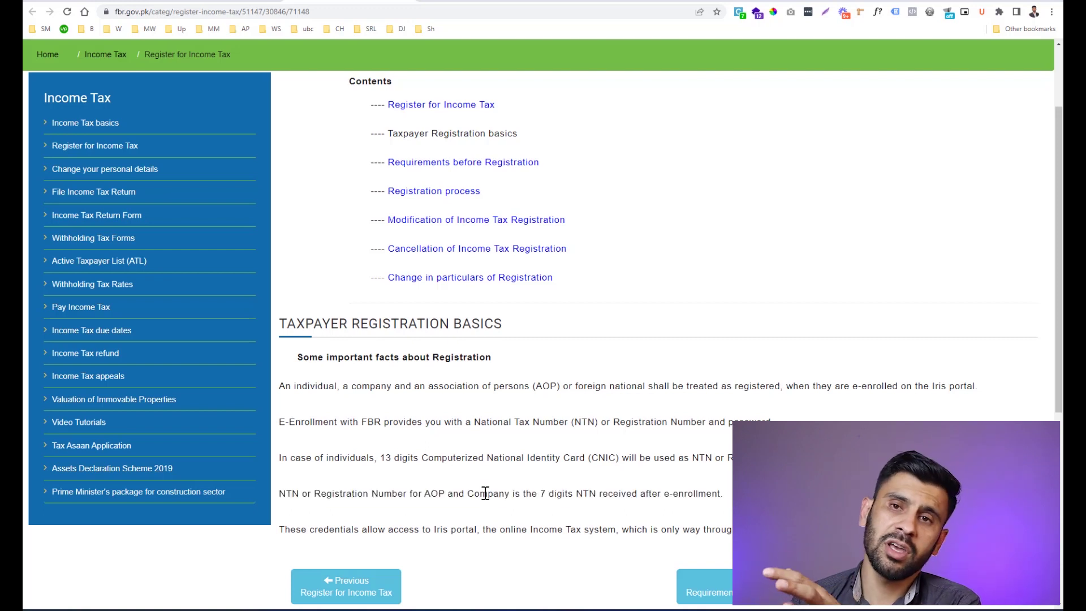
Step: Open the FBR Iris portal at iris.fbr.gov.pk in a new browser tab
{"action": "left_click", "coordinate": [385, 12]}
{"action": "key", "text": "ctrl+t"}
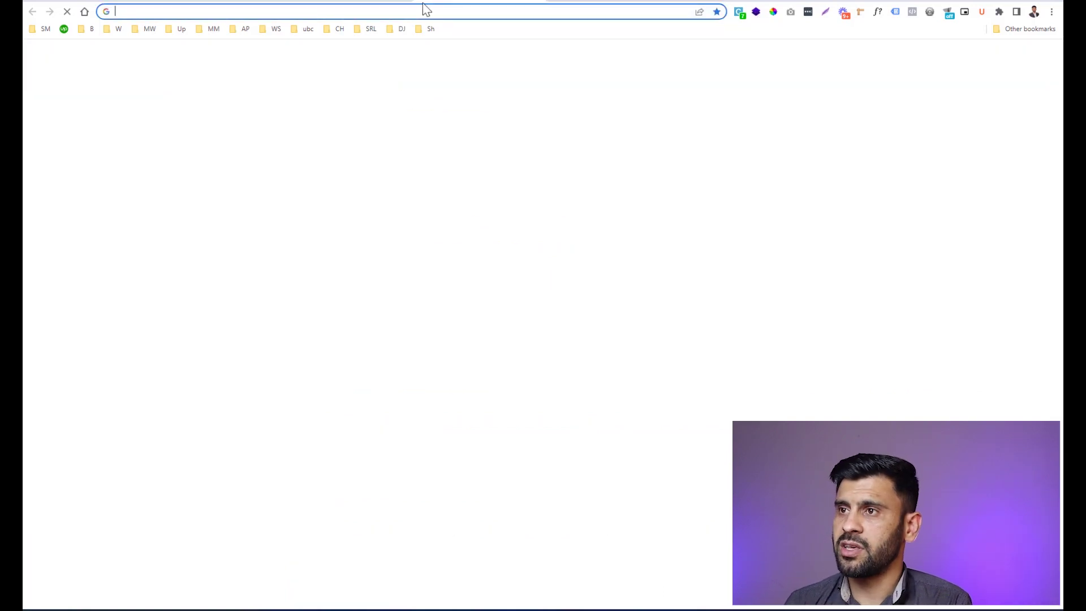
{"action": "type", "text": "i"}
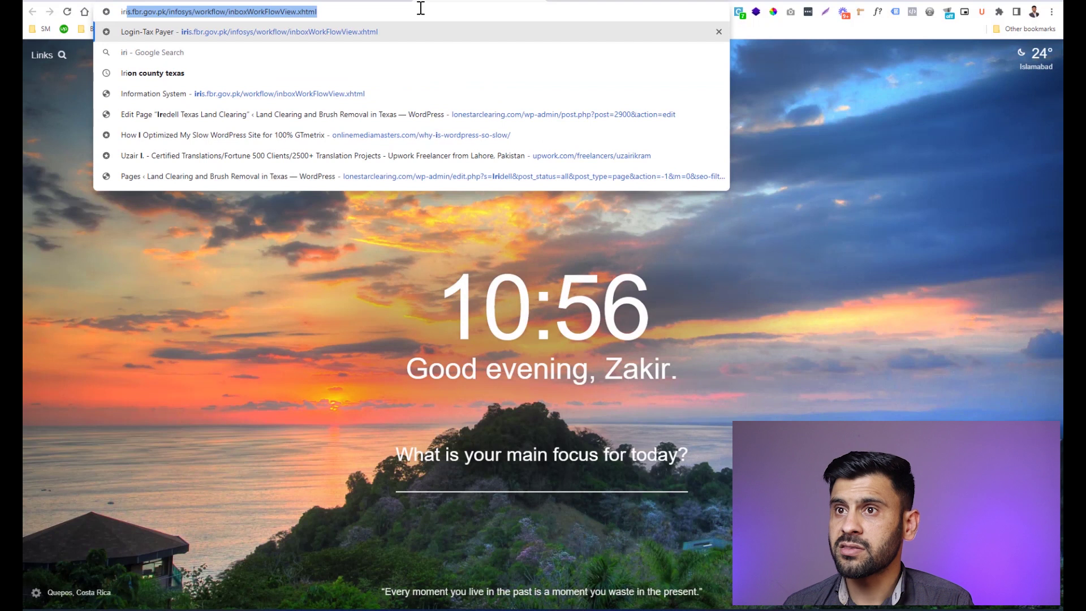
{"action": "key", "text": "Return"}
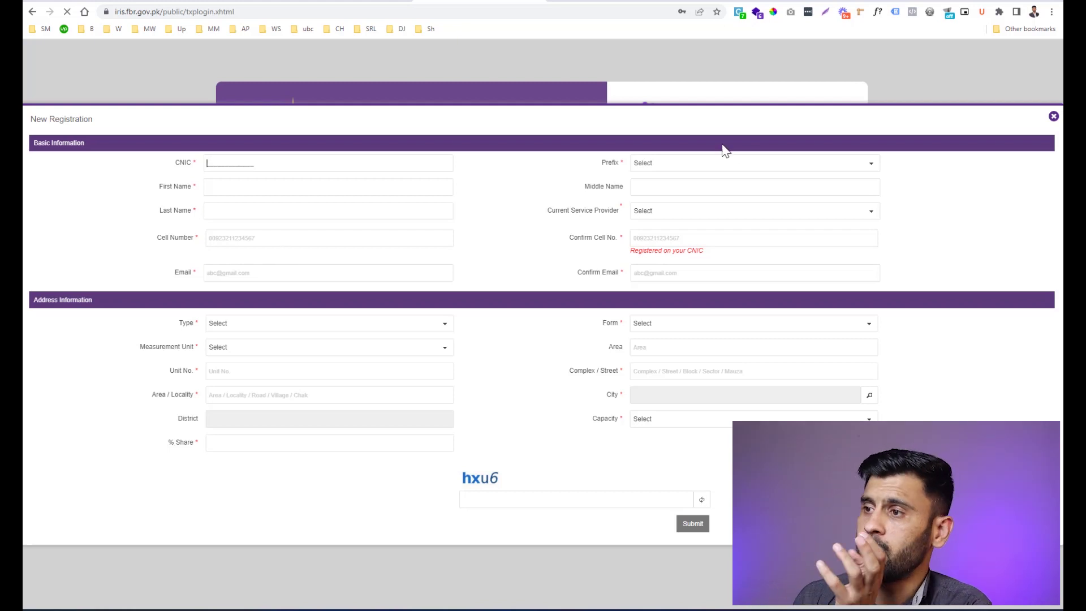
Step: Examine the basic and address fields of the Iris new registration form, including Prefix, Type and % Share
{"action": "left_click", "coordinate": [698, 166]}
{"action": "left_click", "coordinate": [572, 204]}
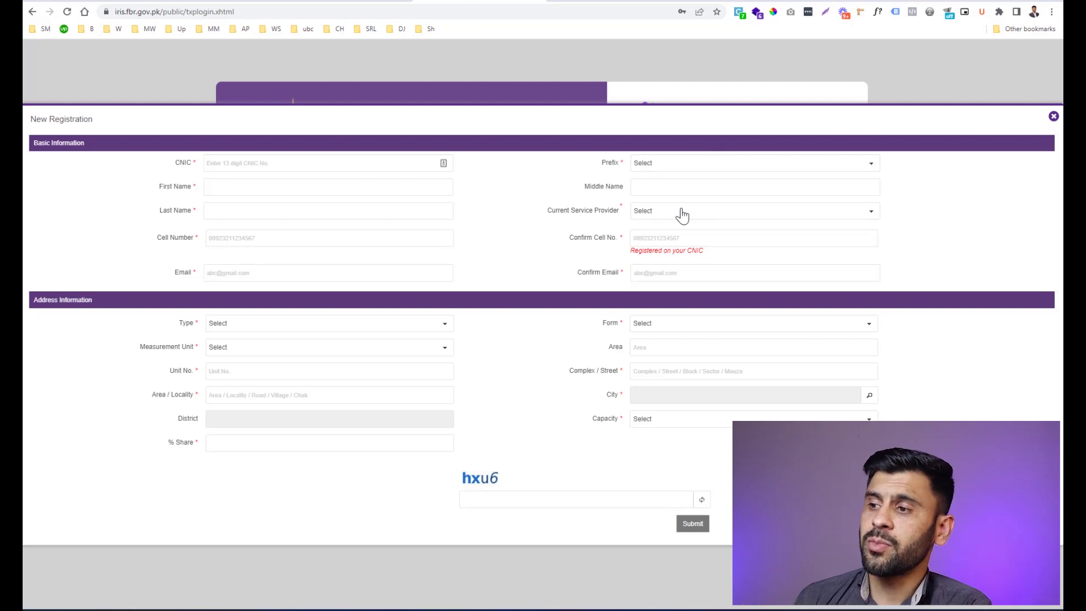
{"action": "left_click", "coordinate": [287, 326]}
{"action": "scroll", "coordinate": [287, 362], "scroll_direction": "down", "scroll_amount": 2}
{"action": "scroll", "coordinate": [286, 369], "scroll_direction": "up", "scroll_amount": 2}
{"action": "left_click", "coordinate": [515, 355]}
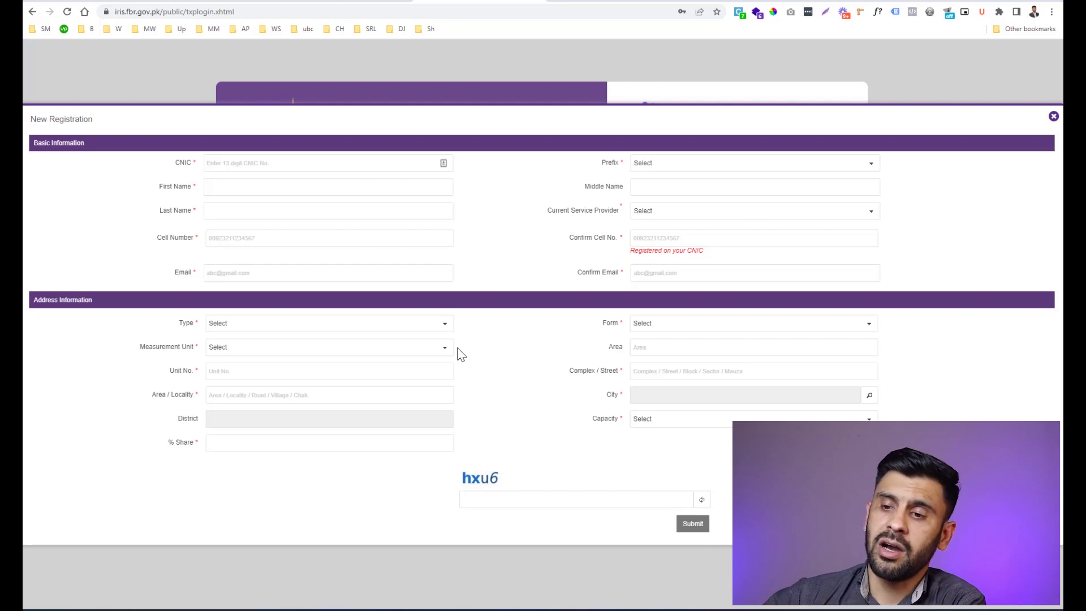
{"action": "triple_click", "coordinate": [191, 442]}
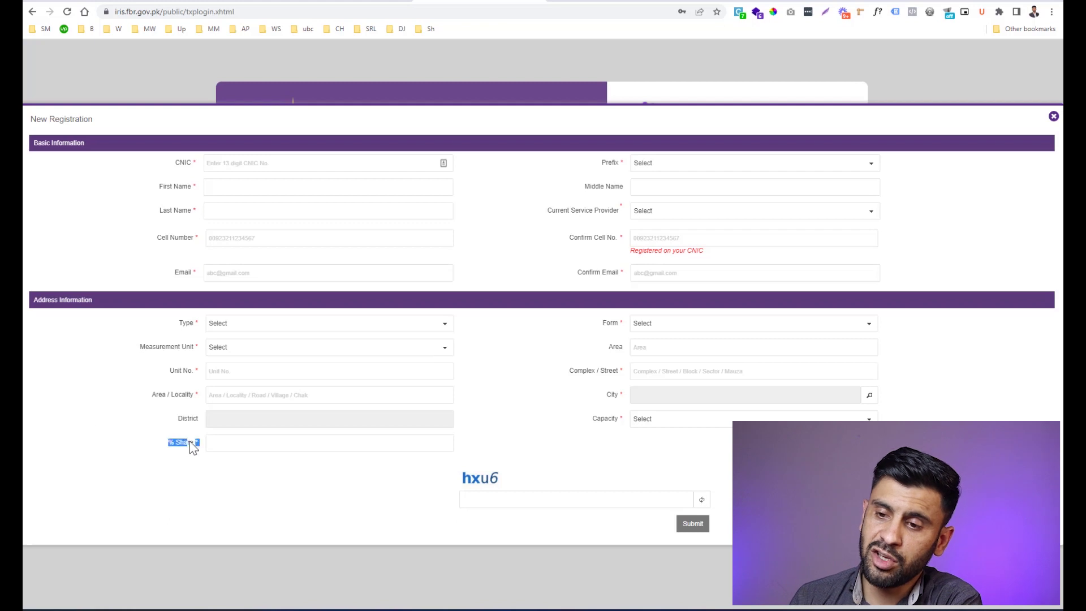
{"action": "left_click", "coordinate": [506, 429]}
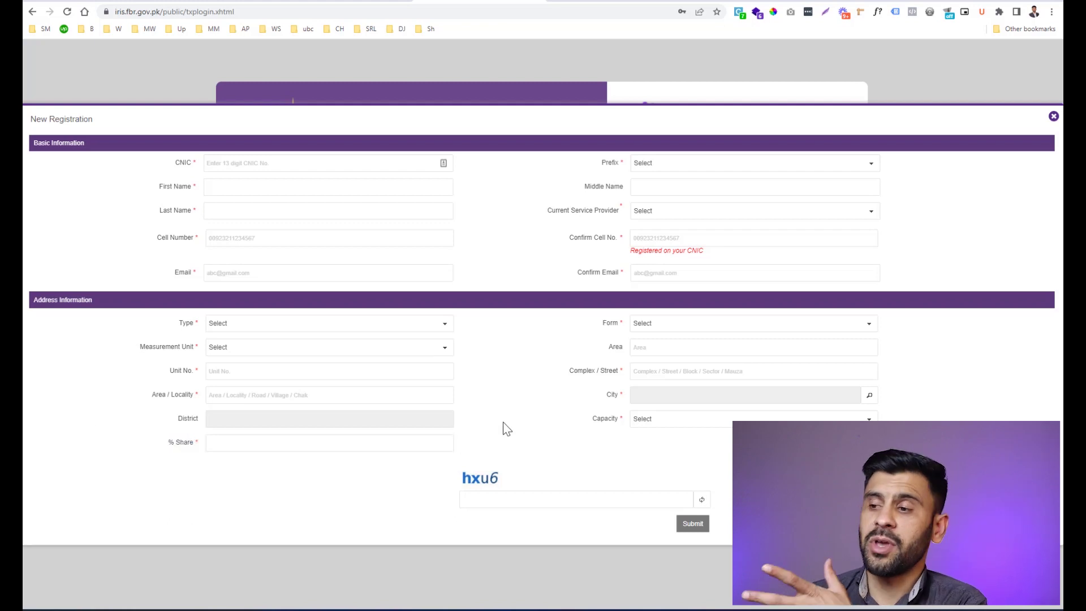
Step: View the property types offered for the address in the new registration form
{"action": "left_click", "coordinate": [247, 326]}
{"action": "scroll", "coordinate": [256, 360], "scroll_direction": "down", "scroll_amount": 1}
{"action": "scroll", "coordinate": [256, 359], "scroll_direction": "down", "scroll_amount": 1}
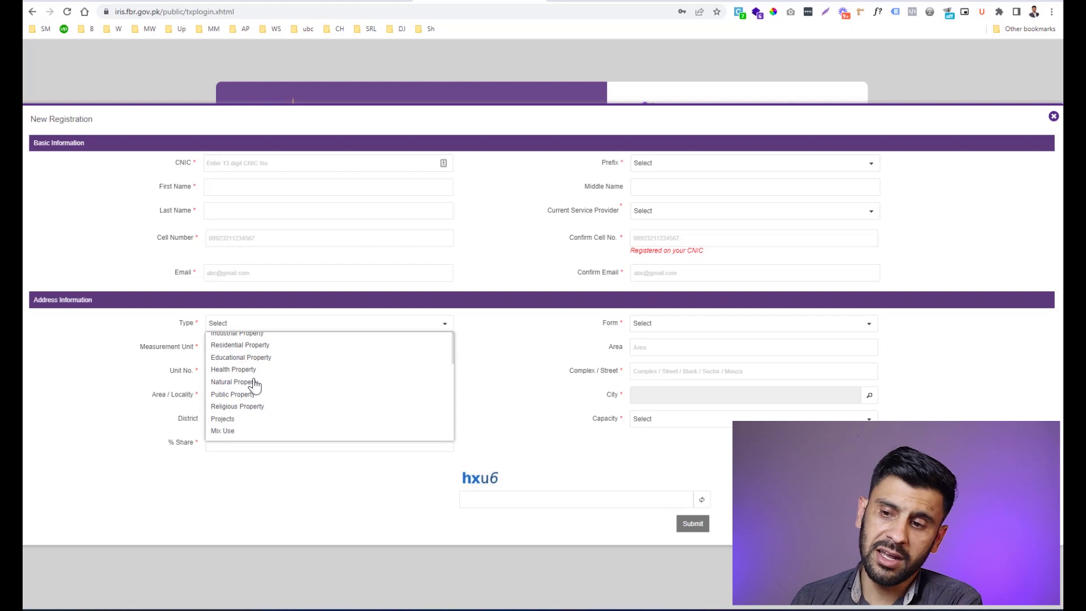
{"action": "left_click", "coordinate": [523, 368]}
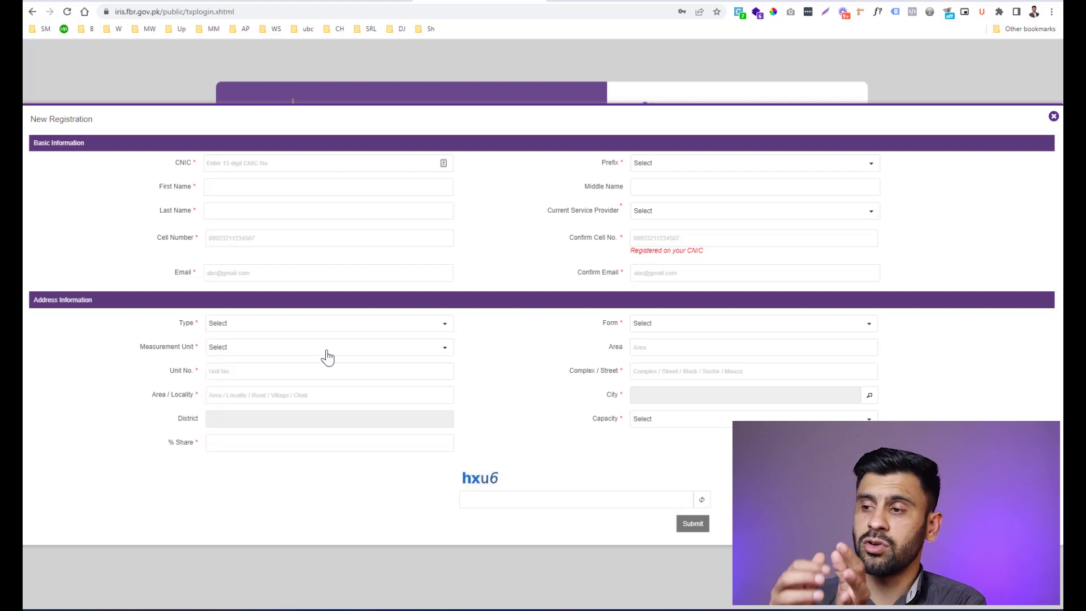